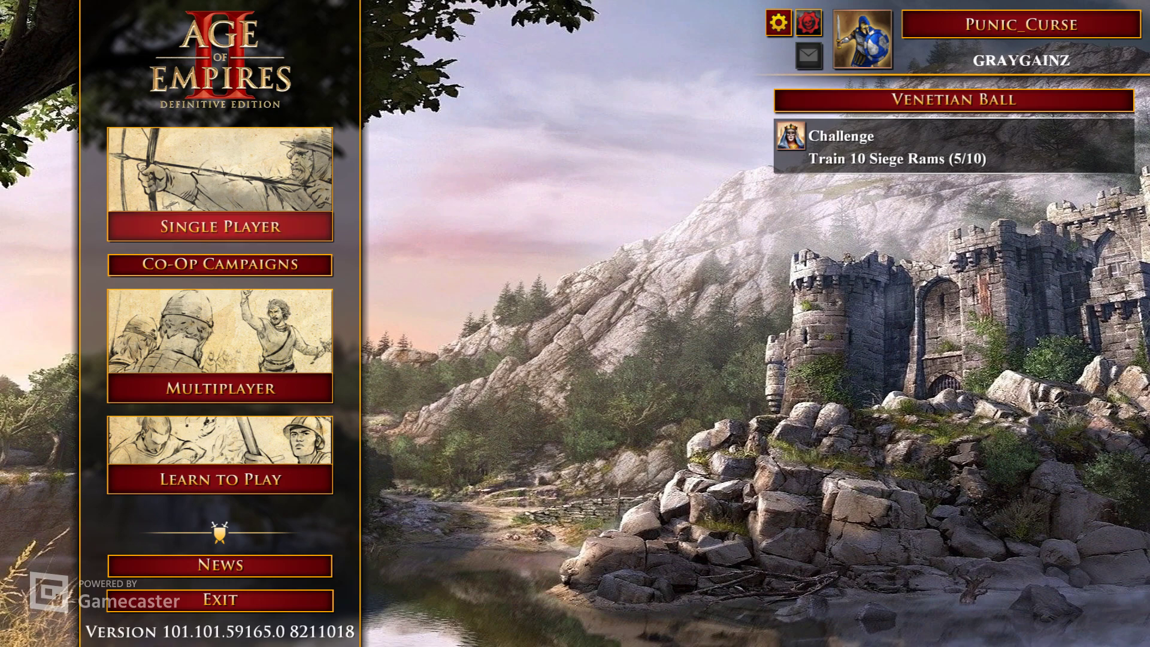
Go to Single Player, Load Game, and the Replays tab.
click(220, 184)
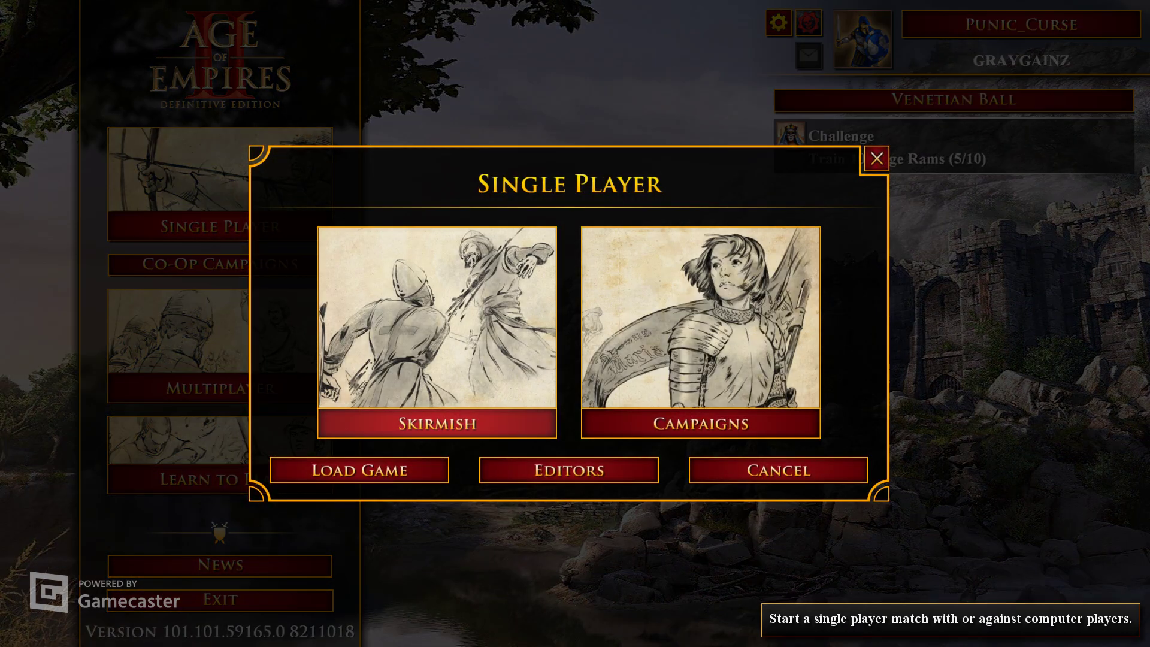
click(359, 470)
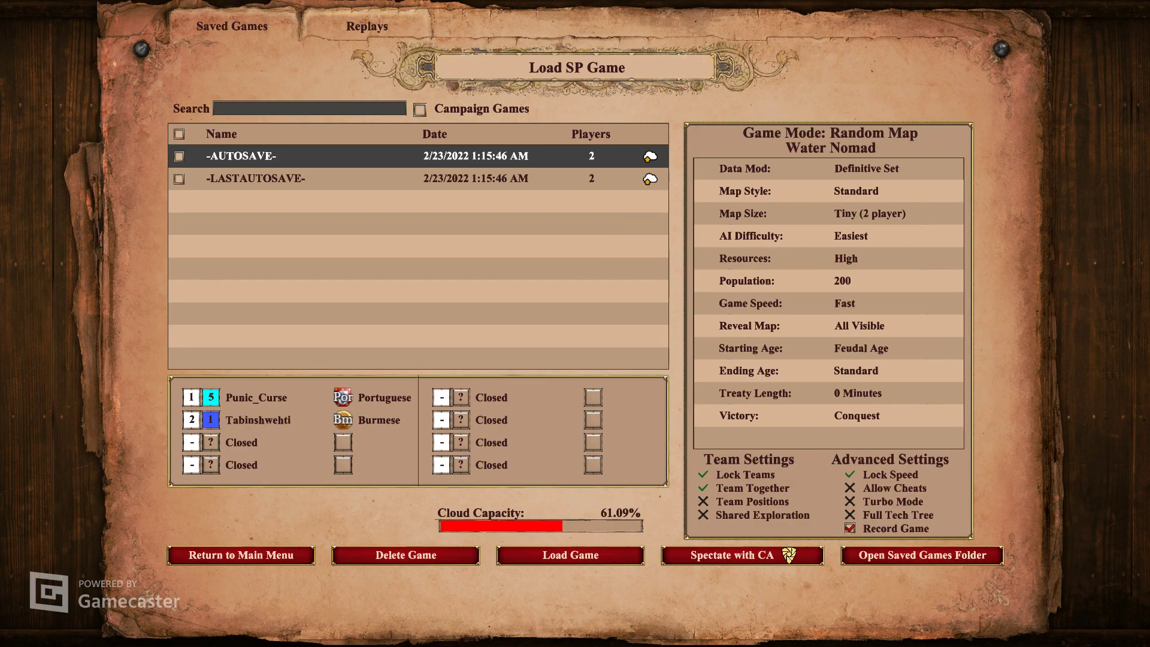
click(367, 26)
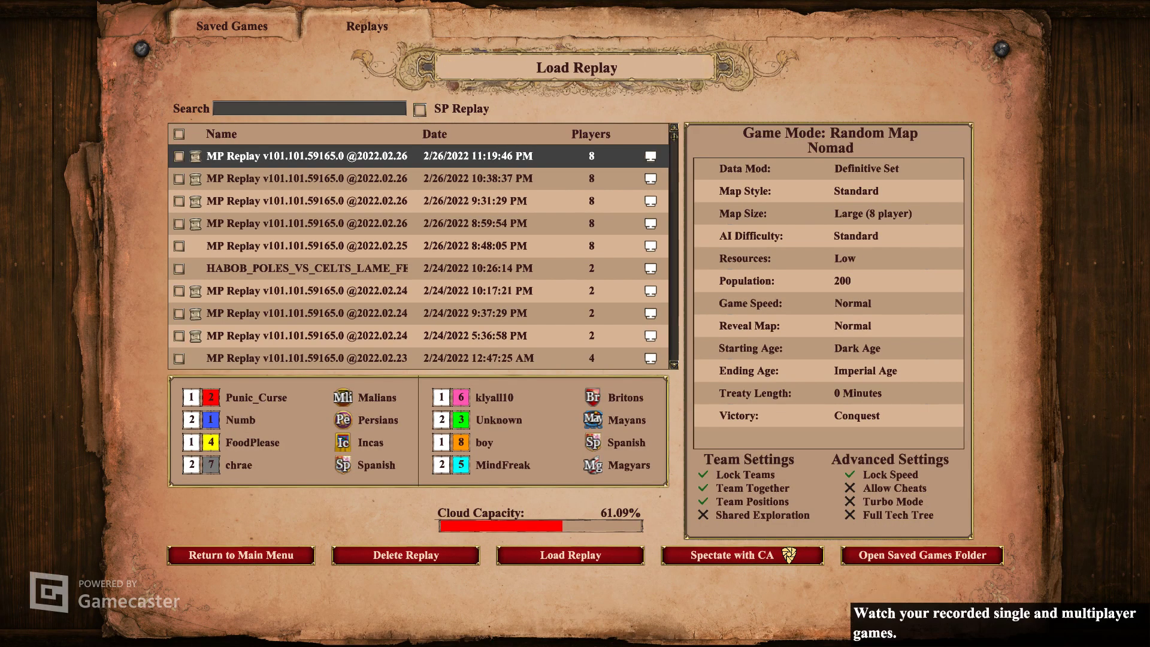
Browse down the replay rows to a 2-player Socotra replay and view its details.
click(359, 179)
click(360, 200)
click(360, 223)
click(360, 268)
click(359, 313)
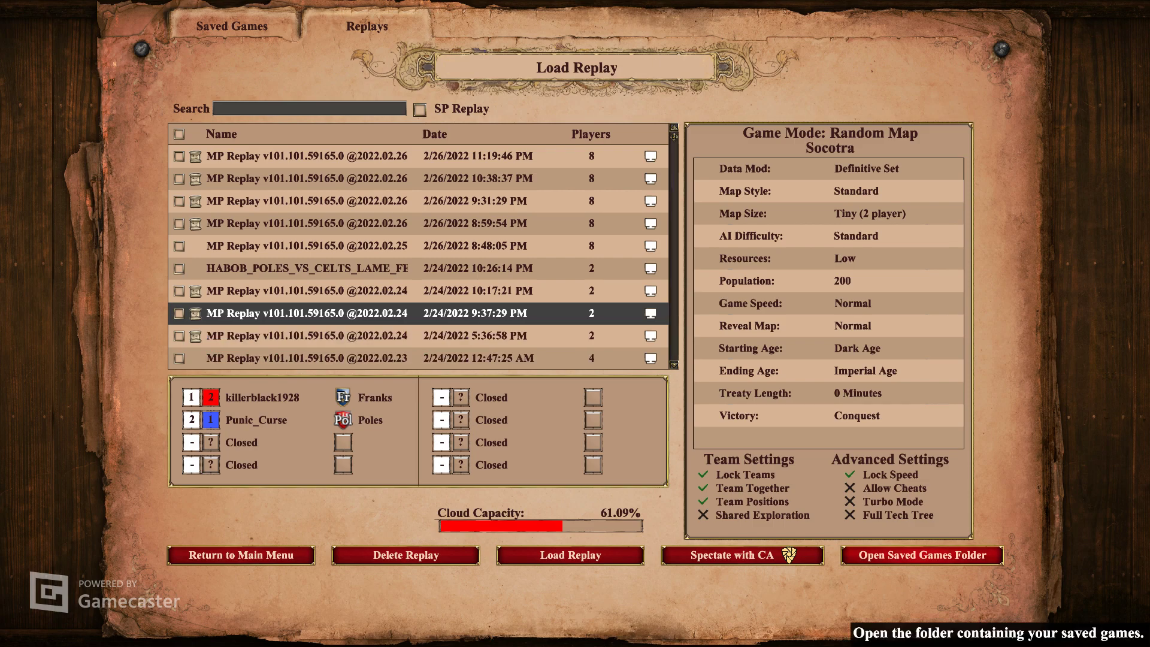
Open the game's savegame folder and look over the 2022.02.25 and 2/24 replay files.
click(922, 554)
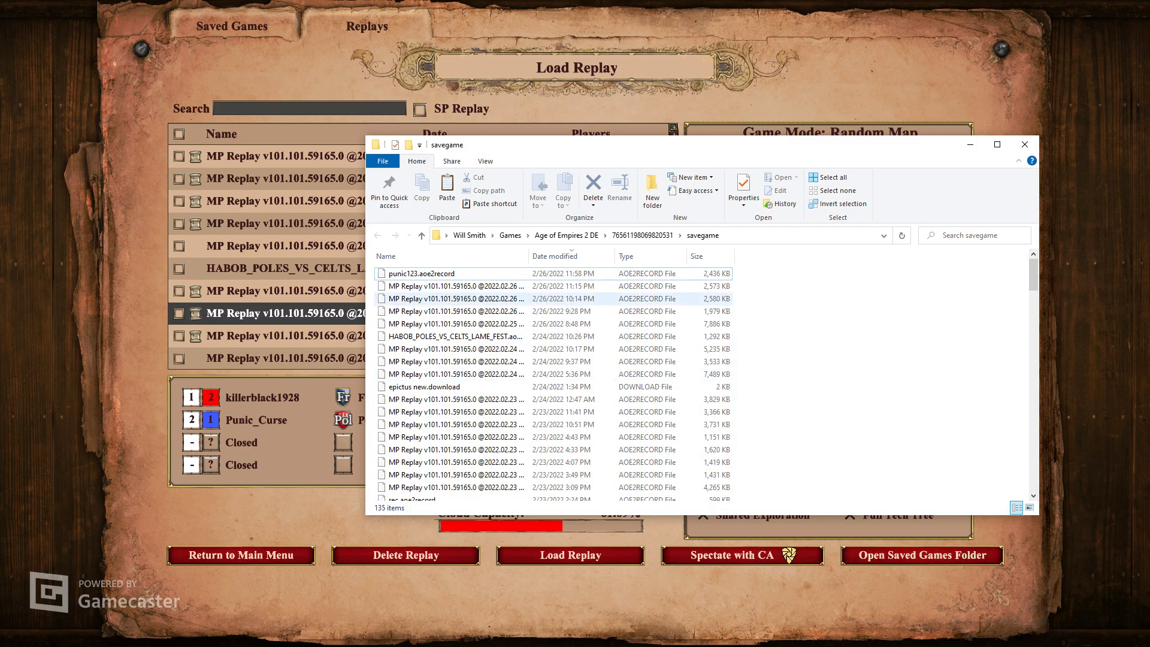
click(457, 324)
click(457, 348)
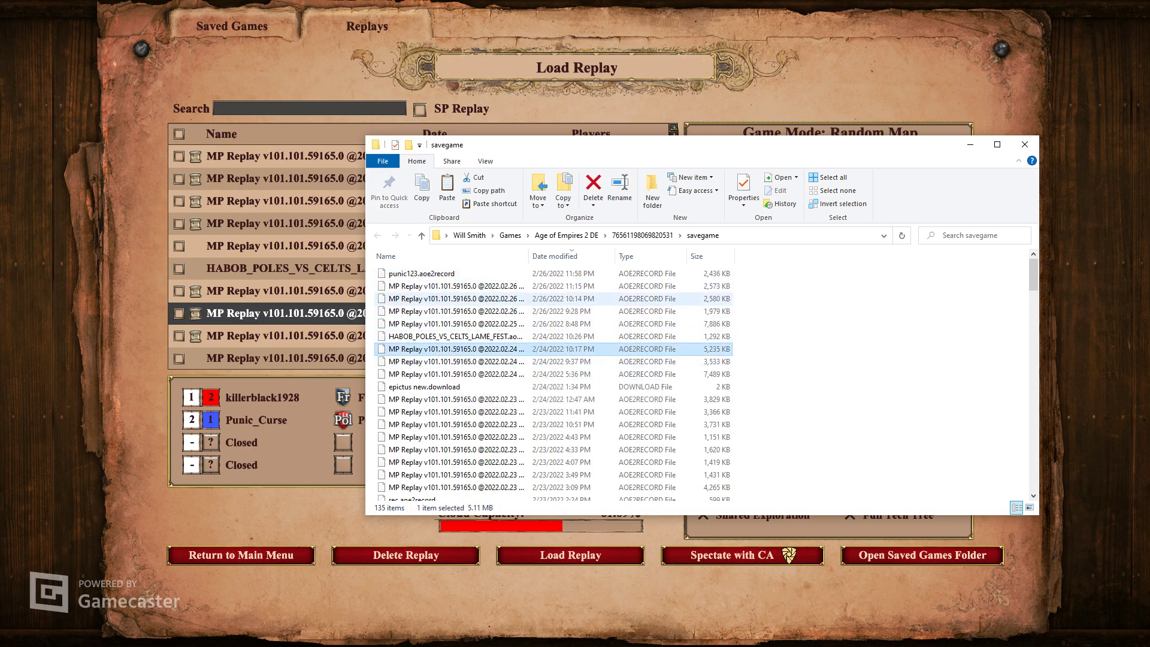
Copy the punic123.aoe2record replay file to the clipboard.
click(423, 274)
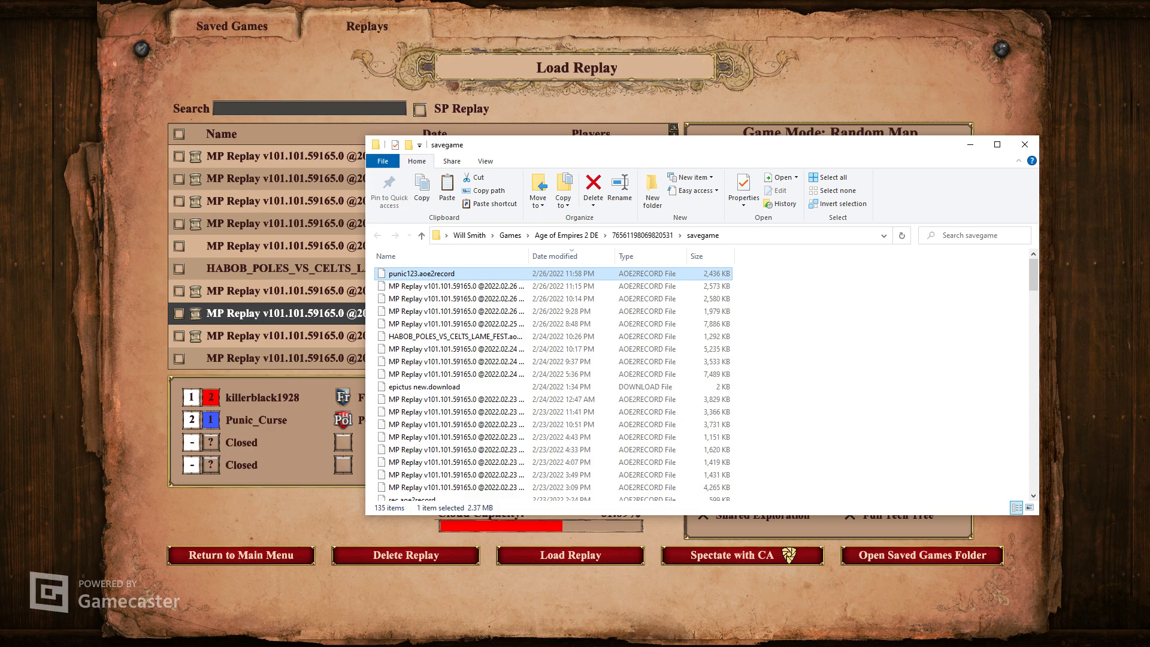
right_click(431, 273)
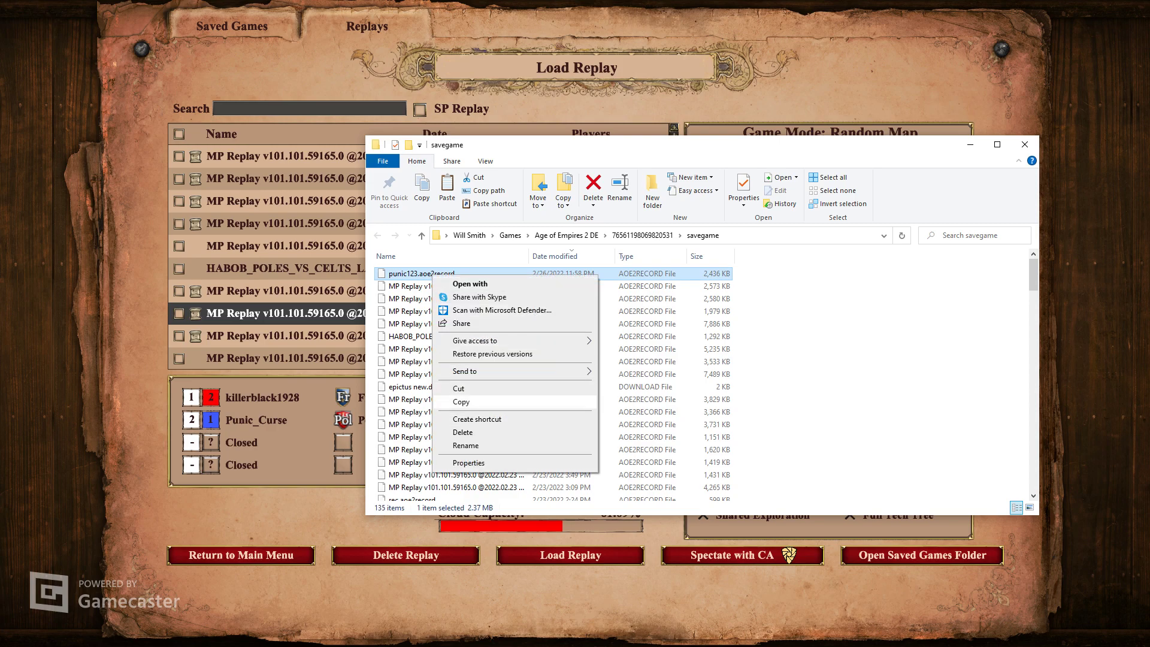
click(467, 402)
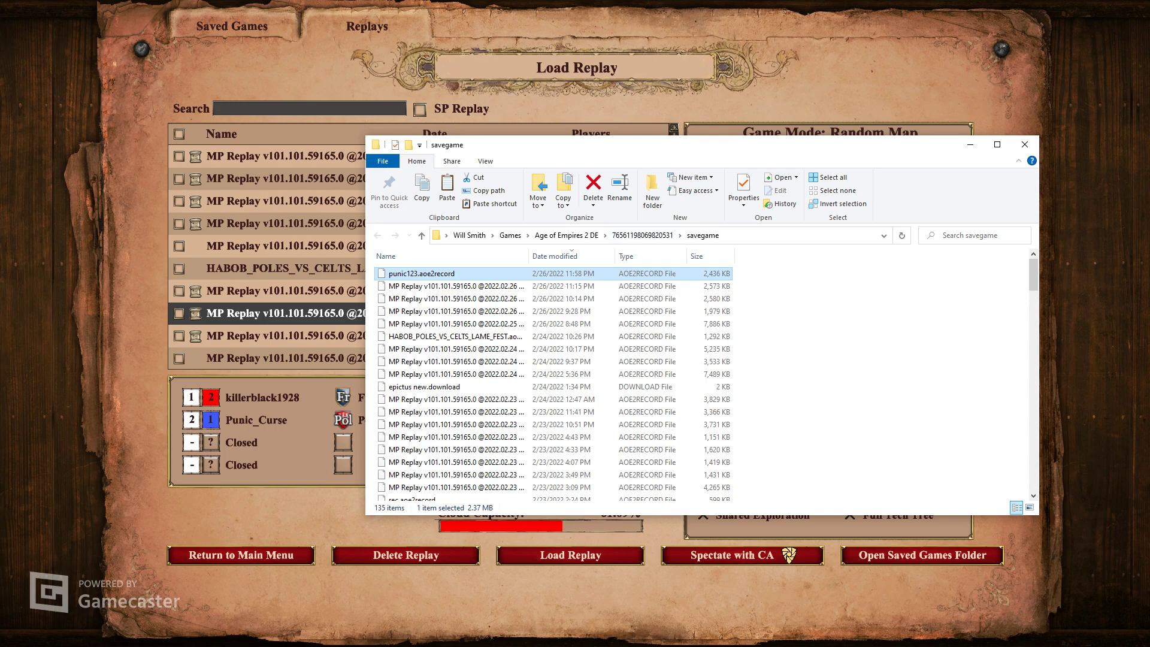
key(super)
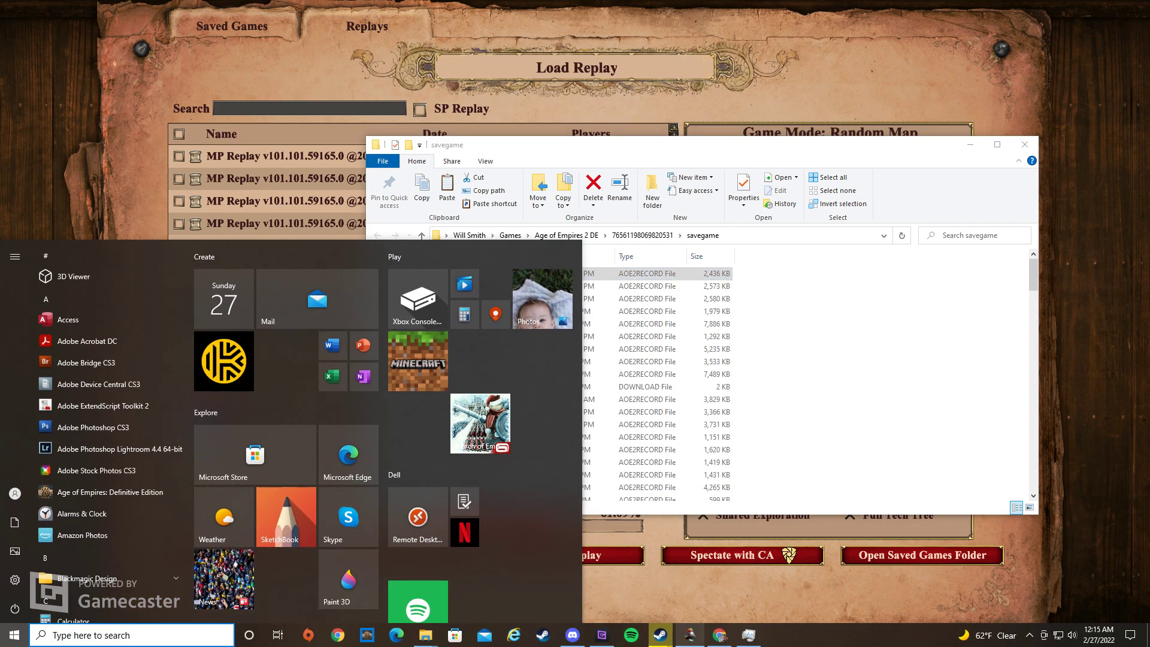
mouse_move(425, 635)
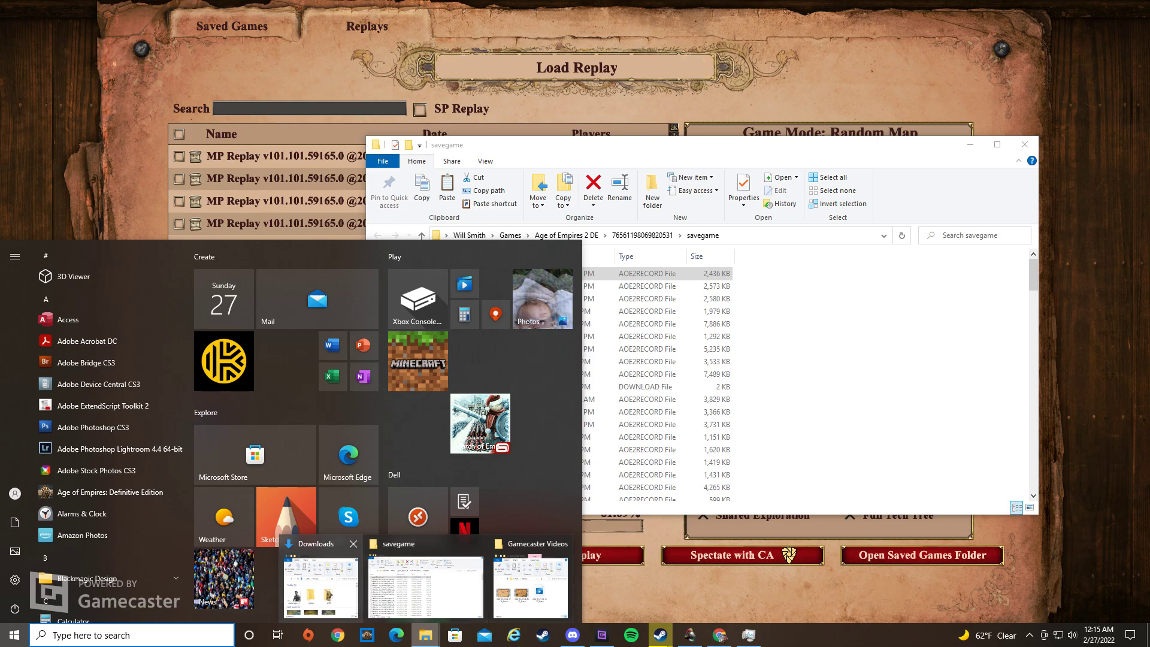
Paste punic123.aoe2record into Downloads\replays, then go back and minimize the Downloads window.
click(320, 586)
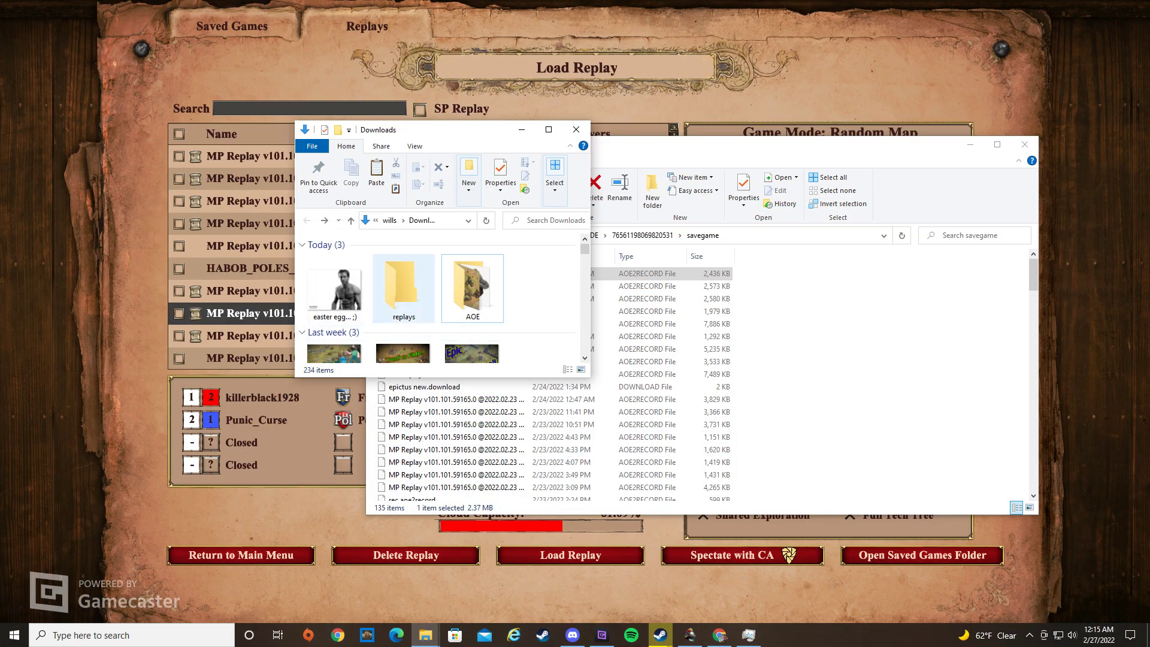
double_click(403, 287)
right_click(400, 292)
click(423, 374)
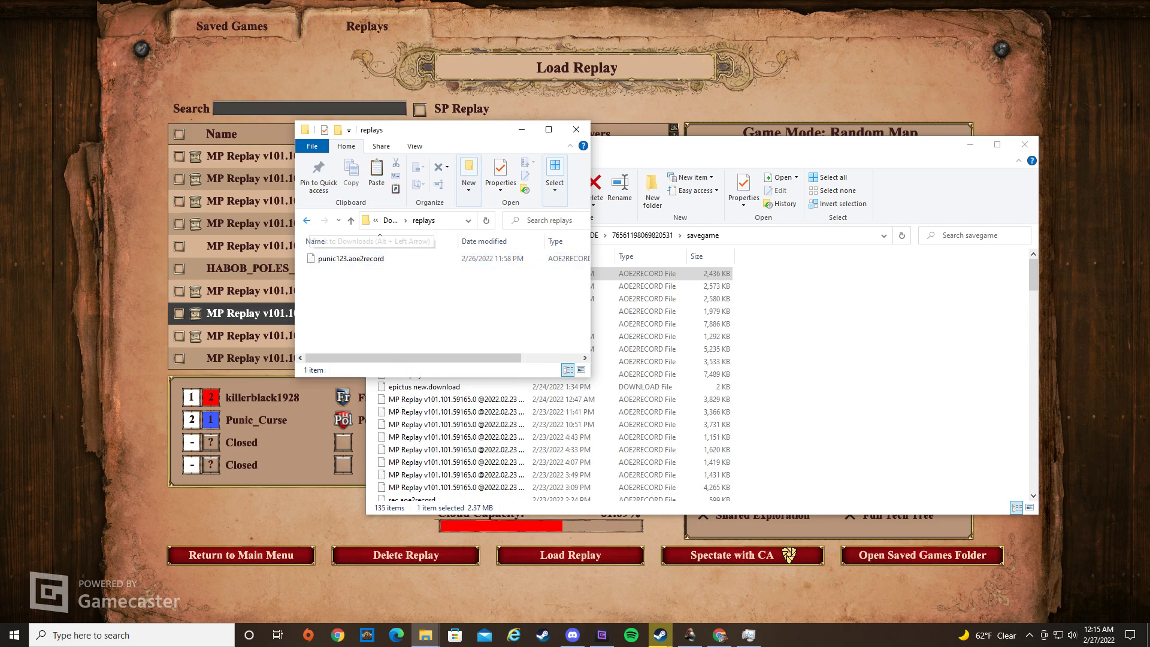
click(306, 220)
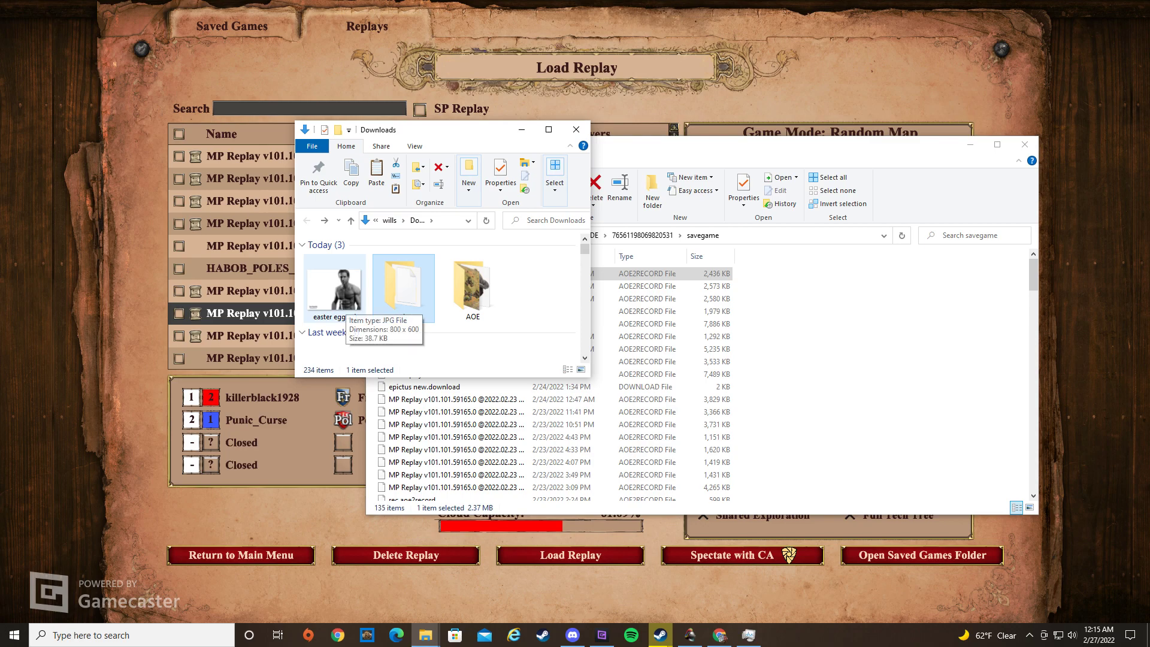
click(521, 129)
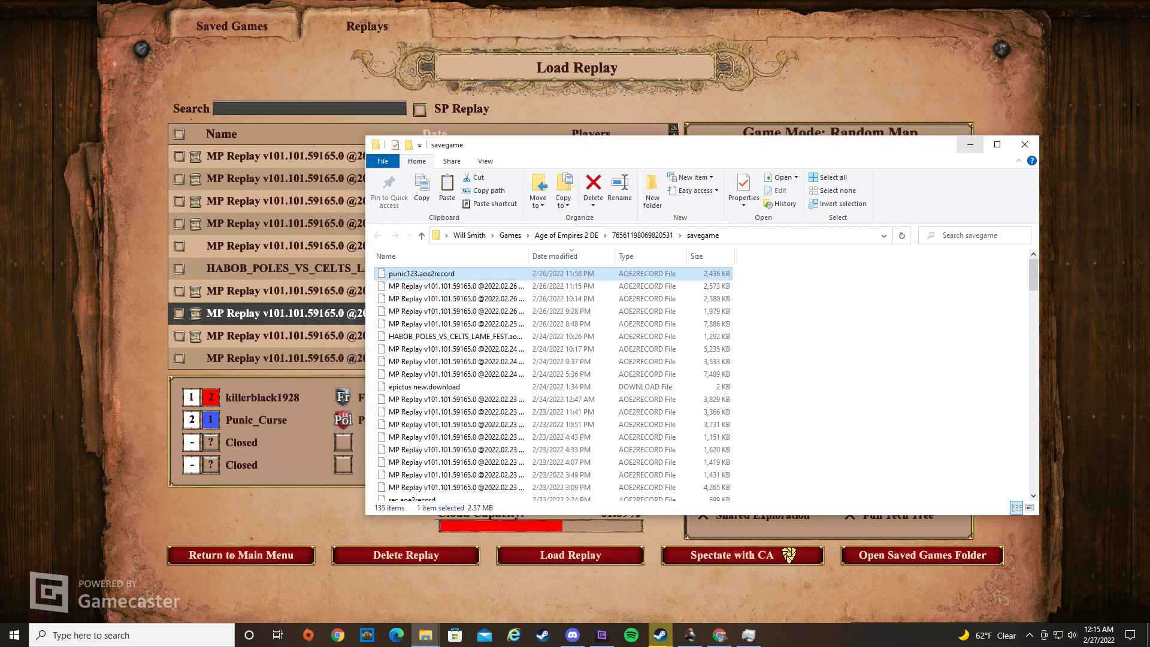
Minimize the savegame Explorer window to reveal the Load Replay screen.
click(971, 145)
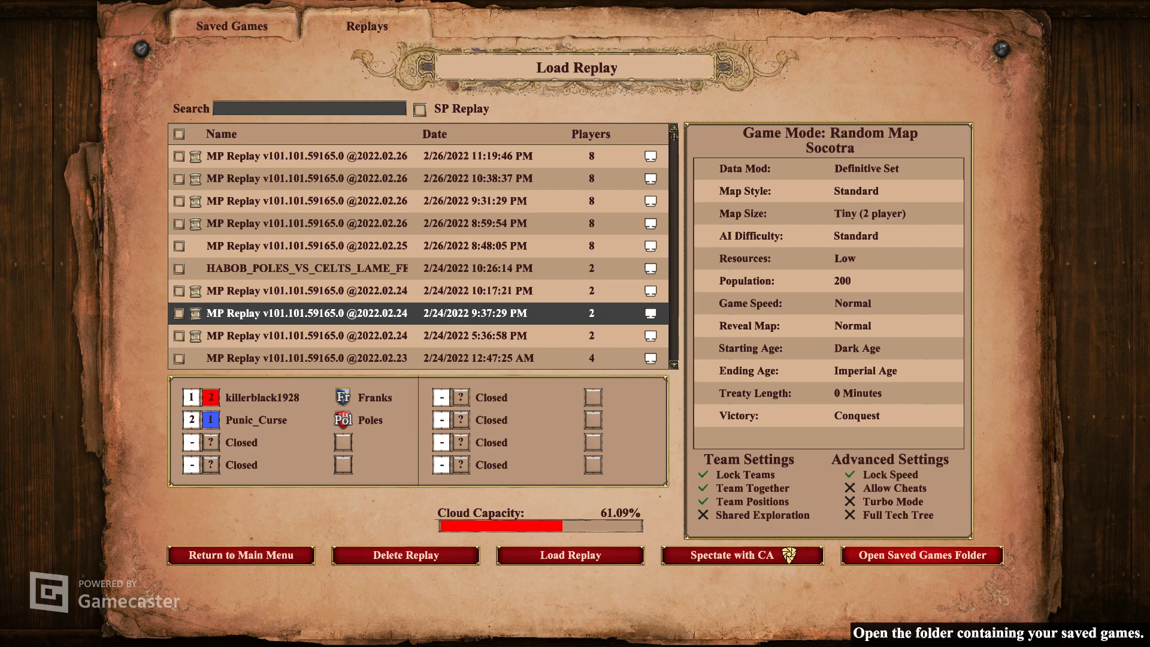
click(923, 554)
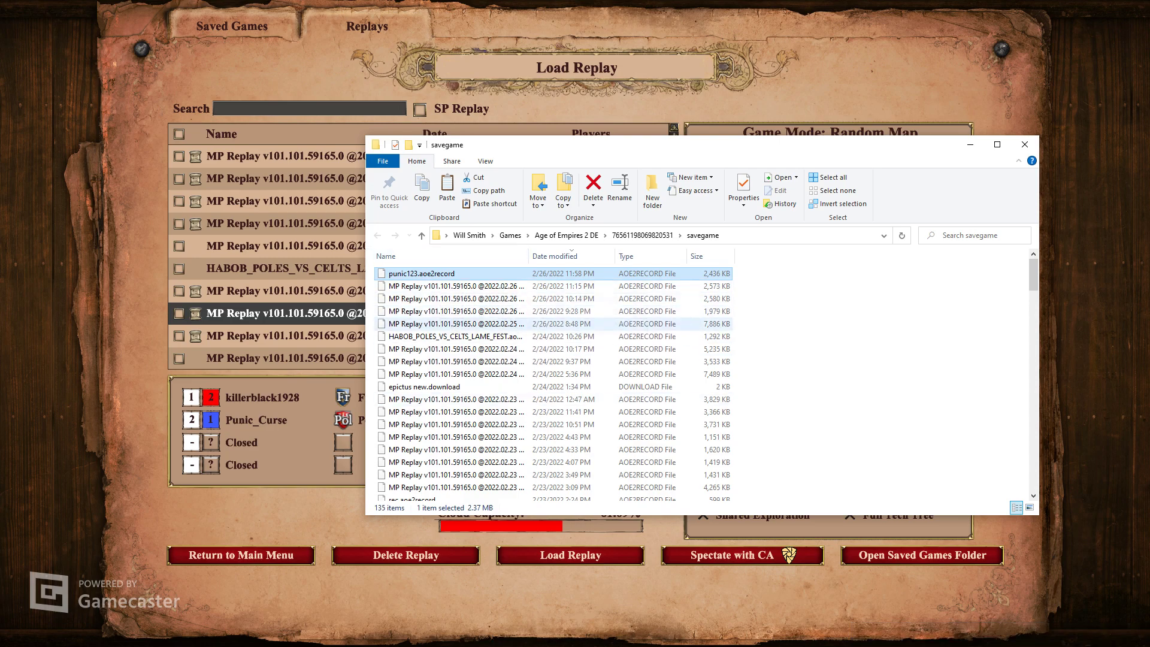
right_click(799, 318)
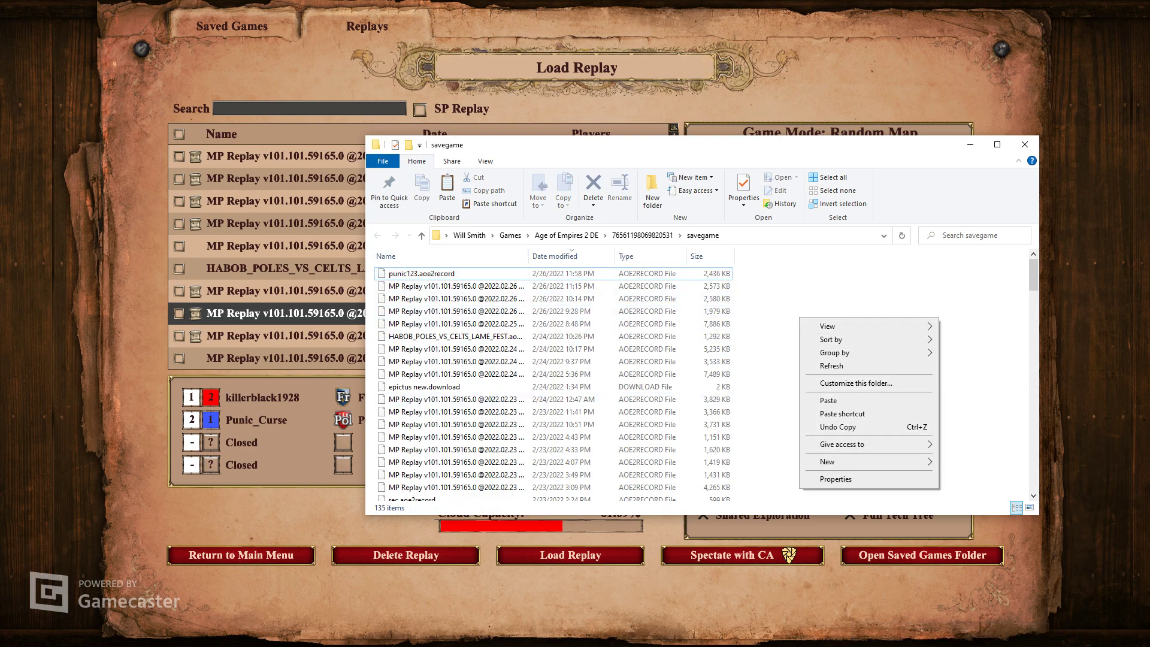
click(970, 145)
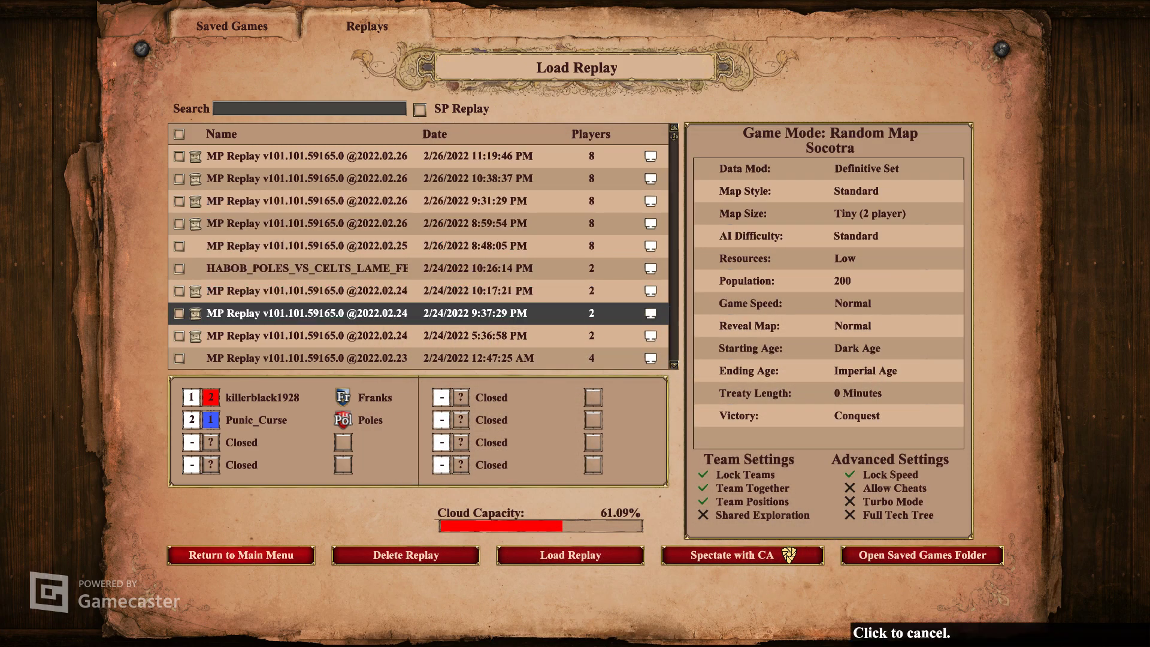
Return to the main menu and reopen Single Player, Load Game, Replays tab.
key(Escape)
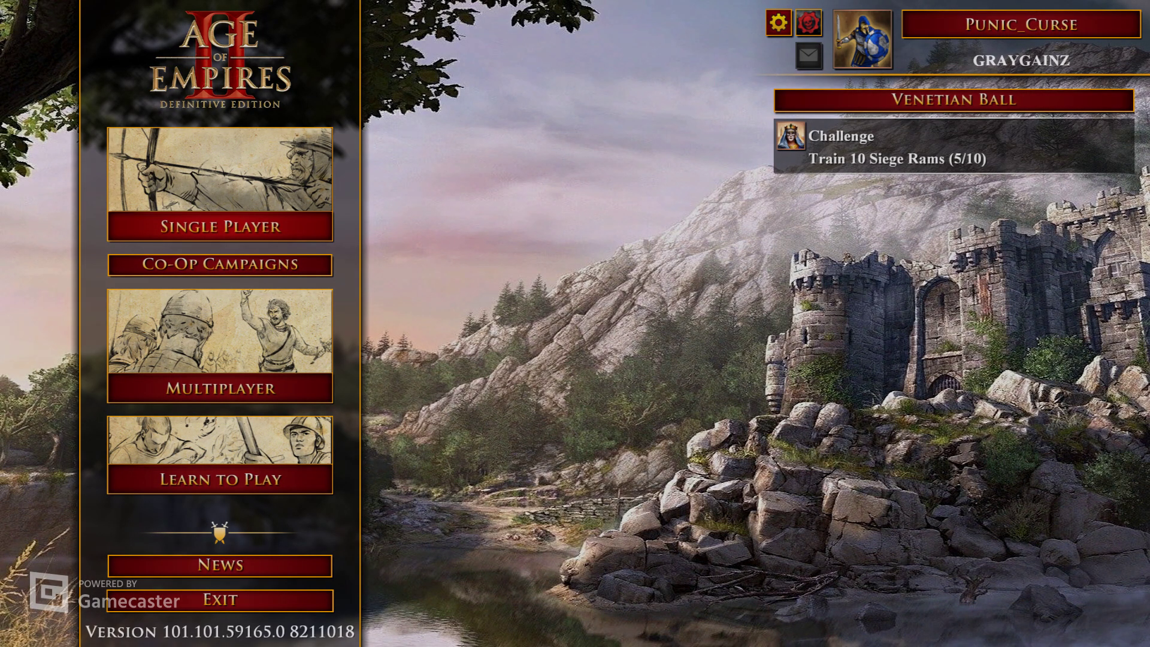
click(220, 225)
click(362, 469)
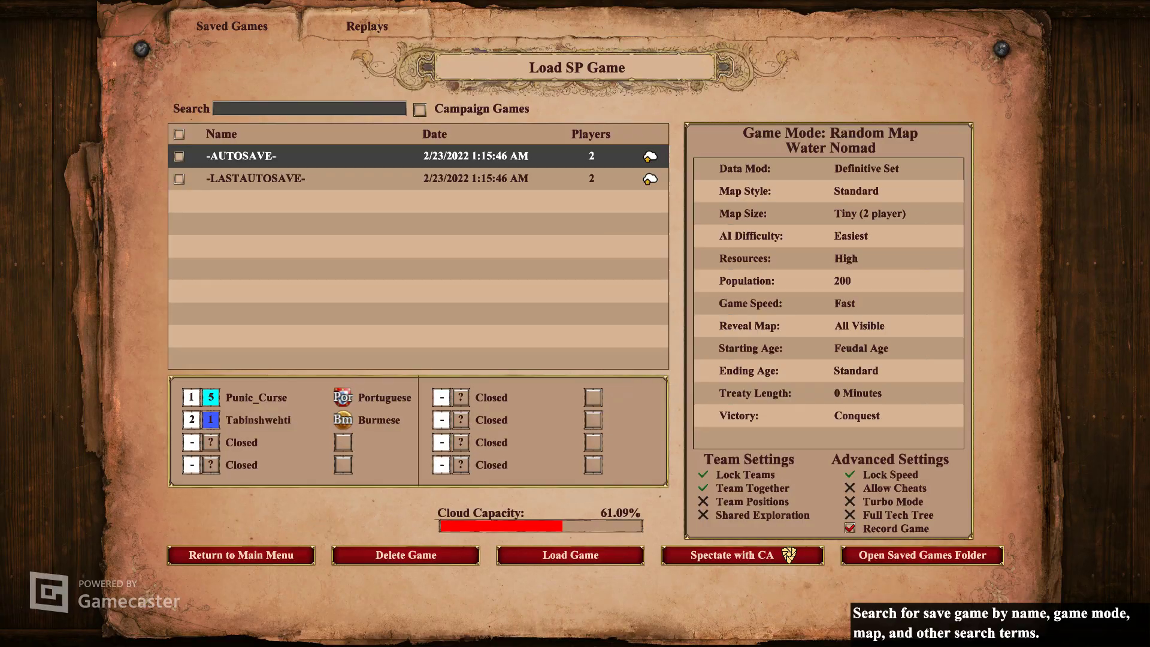
click(367, 26)
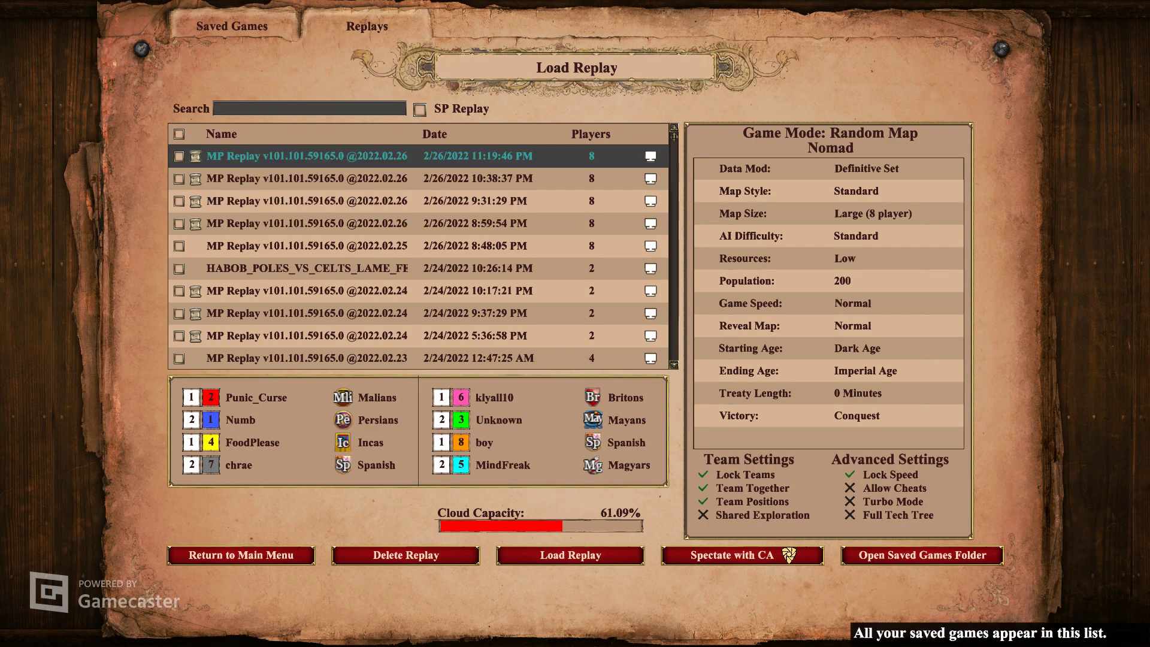